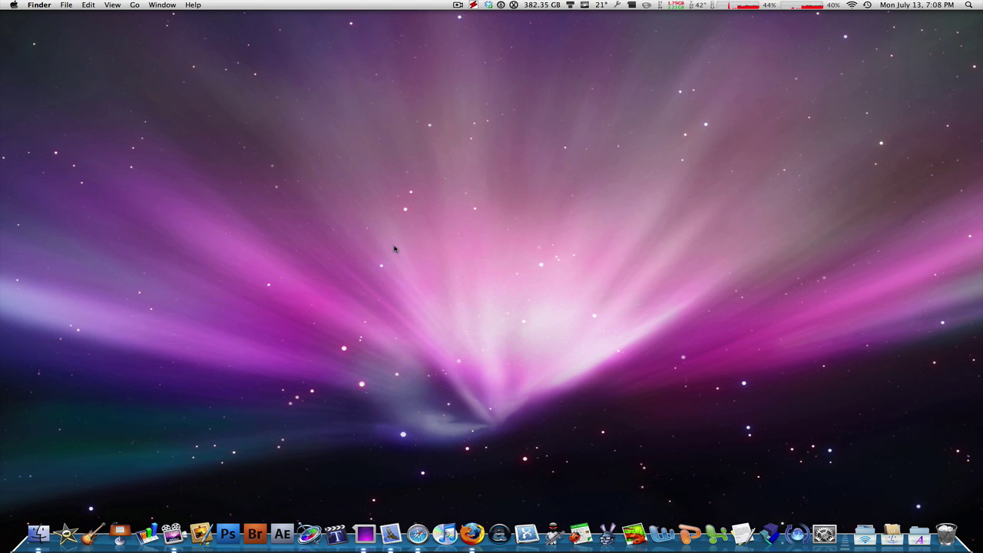
Browse the Apple Images, Nature and Plants wallpapers, set Aqua Blue, then close System Preferences
click(824, 533)
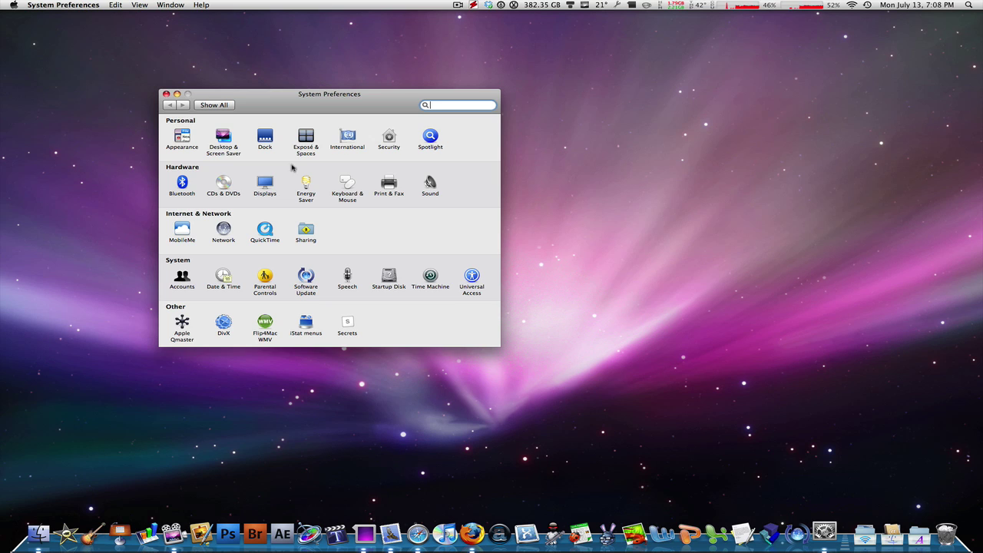
click(223, 143)
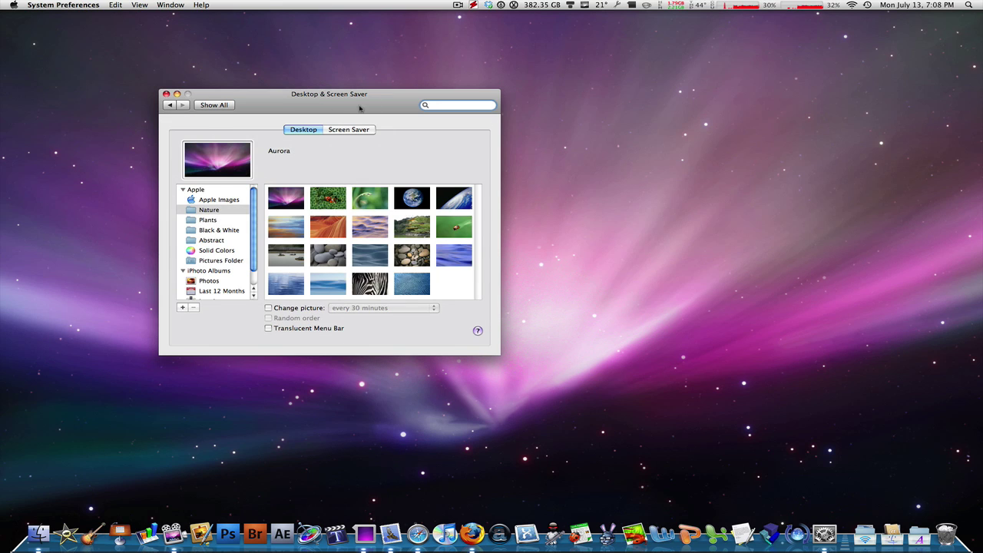
drag(360, 108, 496, 66)
click(336, 163)
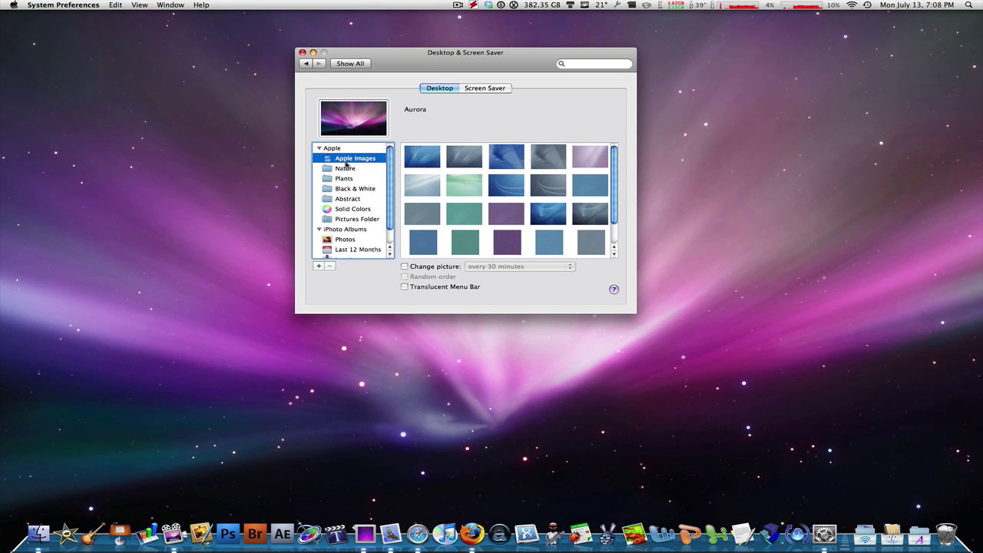
click(336, 170)
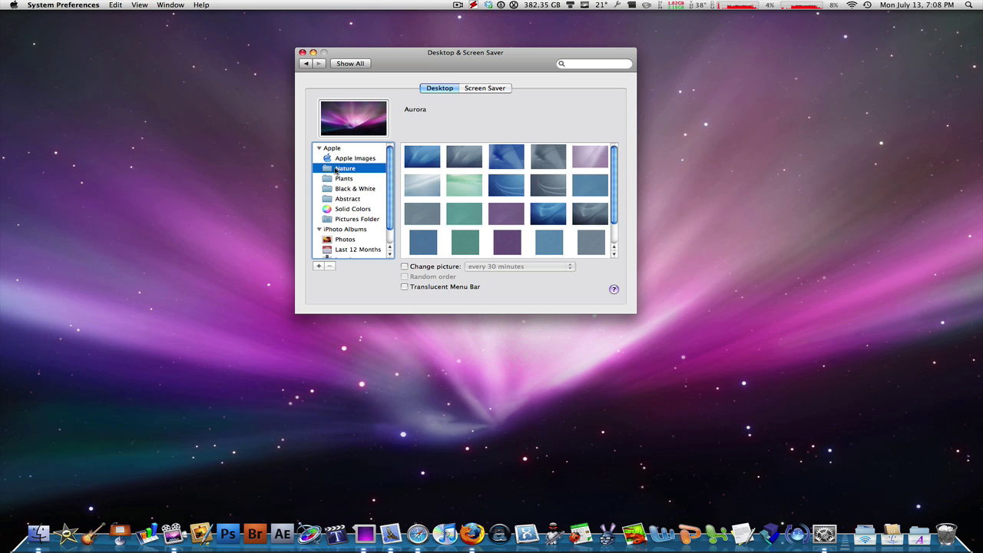
click(344, 181)
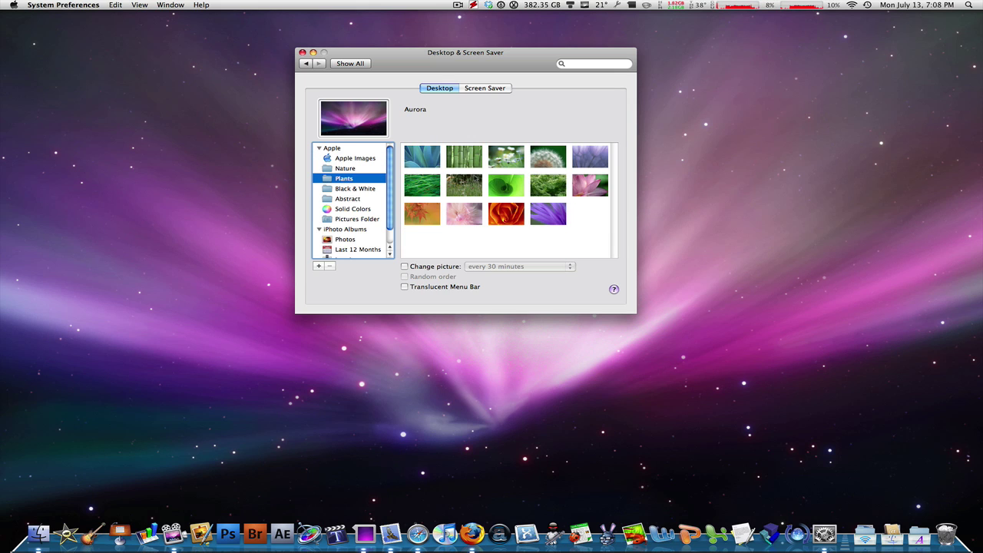
click(348, 159)
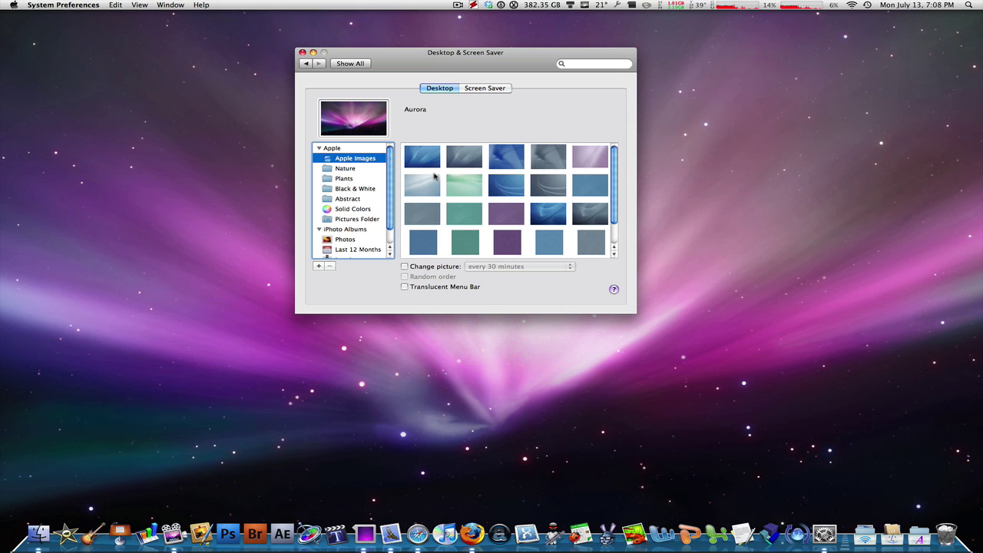
click(424, 159)
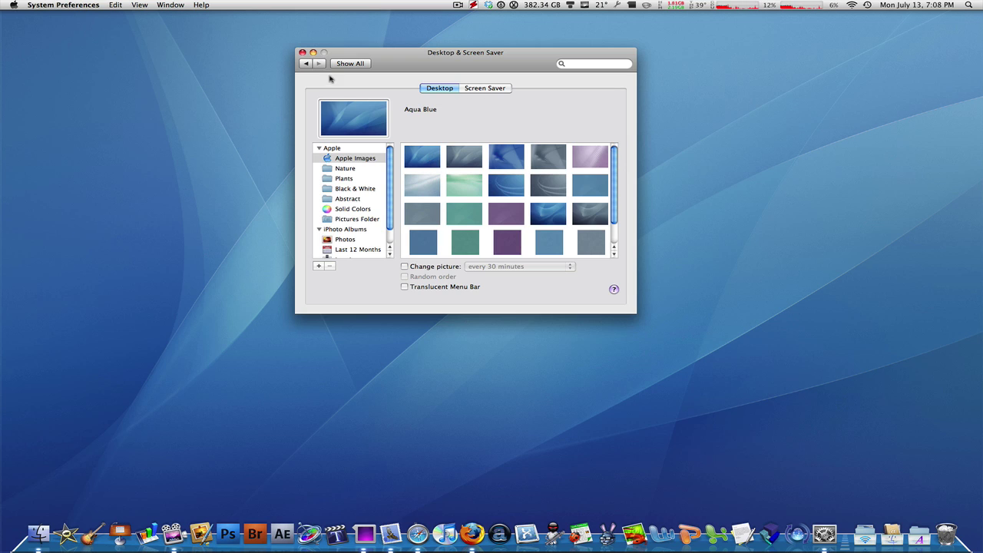
click(303, 53)
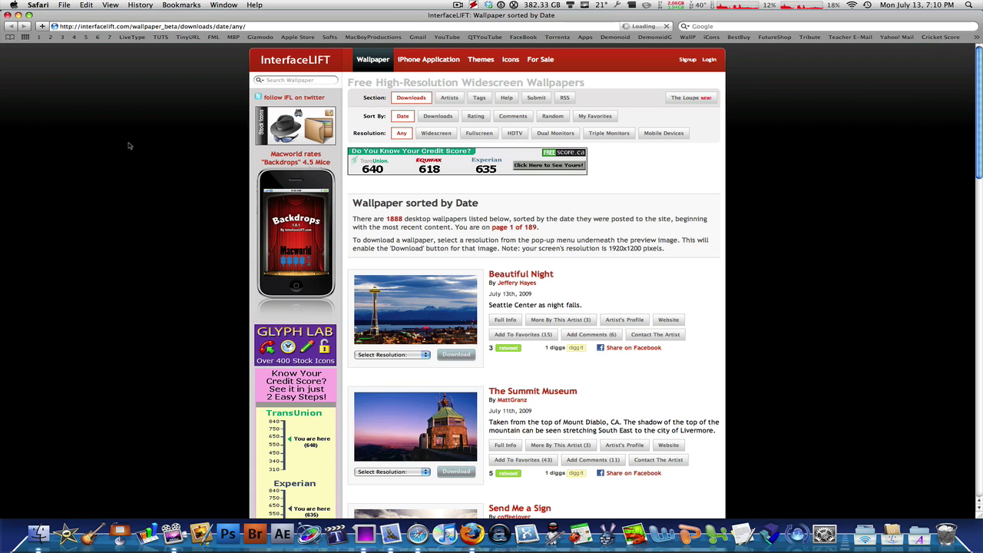
Scroll to Send Me a Sign and download it at 1920x1200
scroll(110, 151, down, 2)
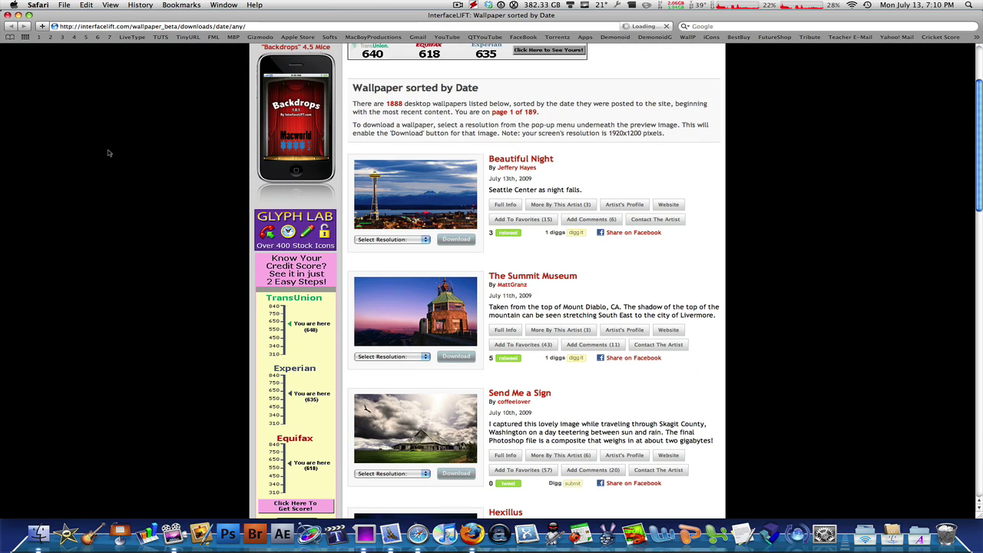
scroll(108, 153, down, 3)
scroll(108, 153, down, 1)
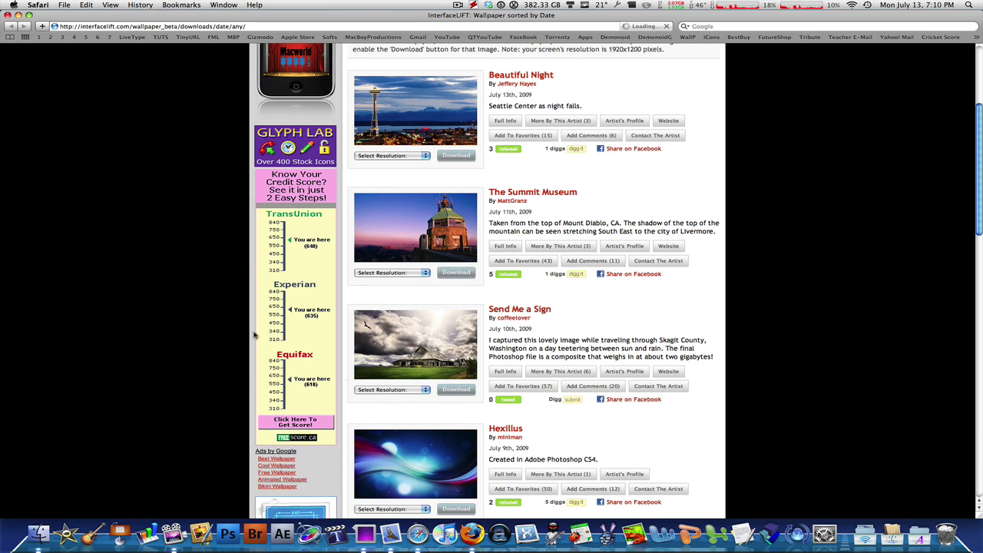
click(390, 394)
click(417, 411)
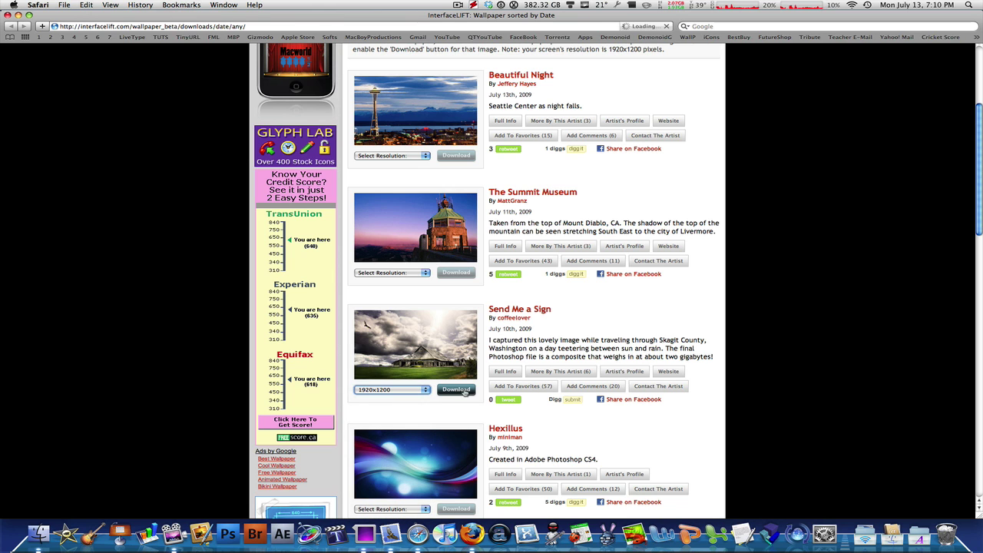
click(462, 391)
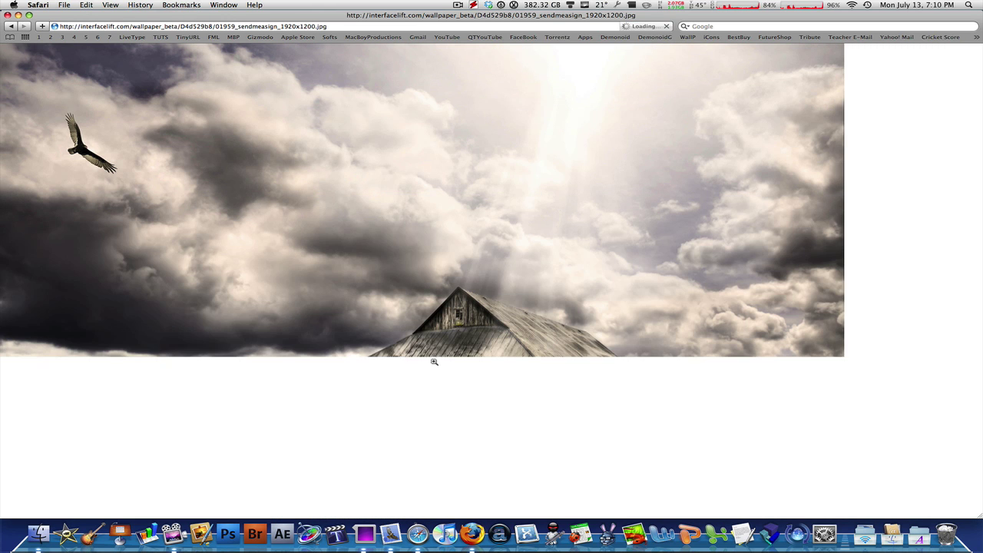
Save the full-size barn image to Downloads and hide Safari
click(370, 314)
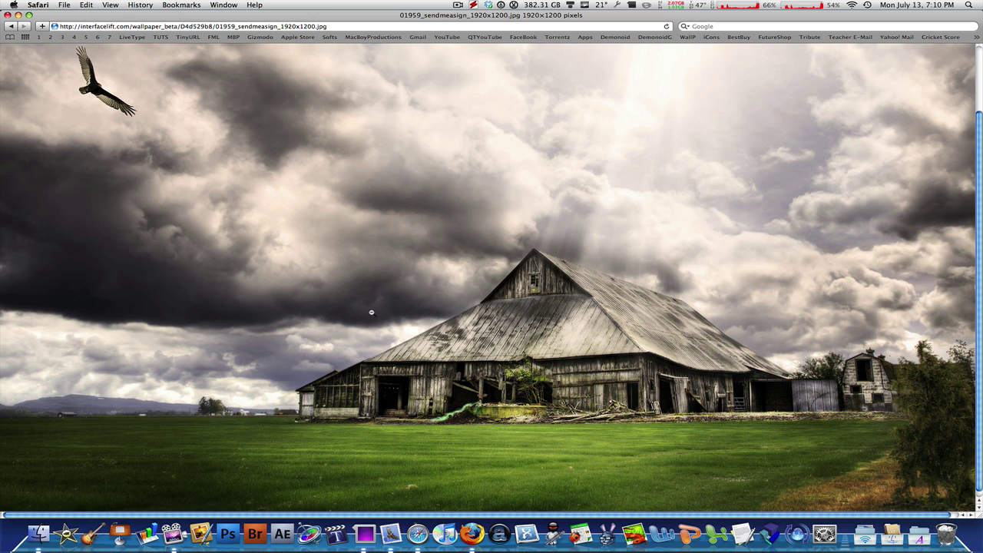
right_click(444, 251)
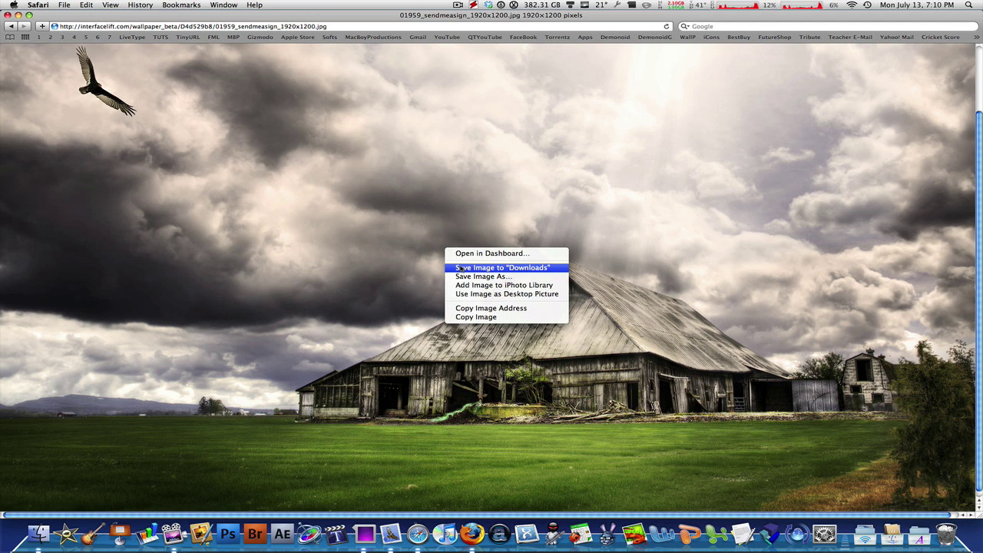
click(463, 268)
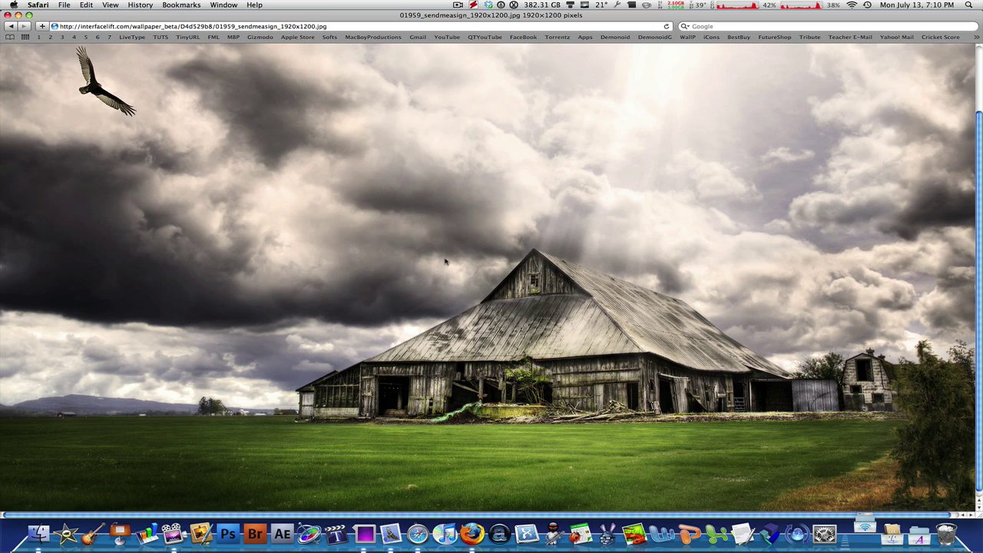
key(super+q)
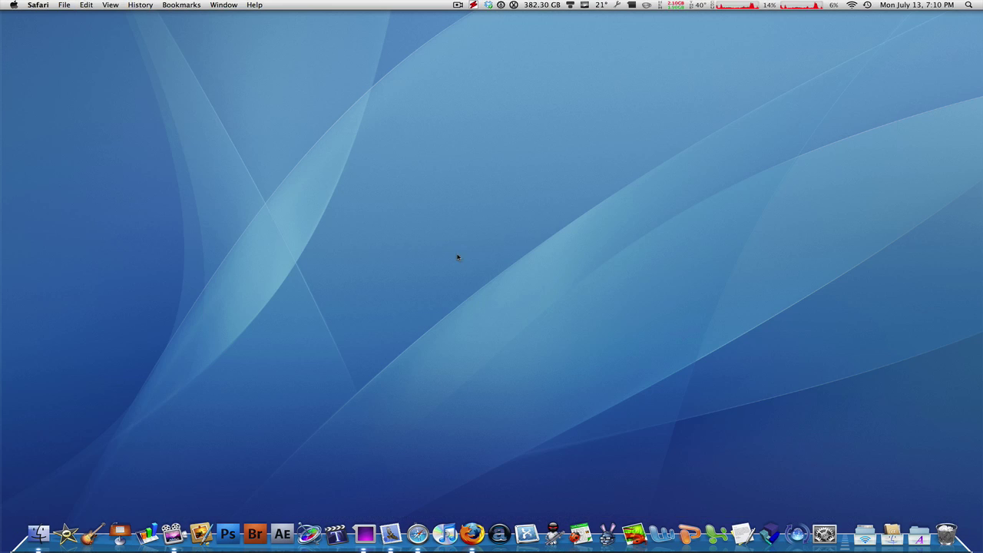
Open the Downloads folder in a window and Quick Look 01959_sendmeasign_1920x1200.jpg
click(865, 534)
click(613, 202)
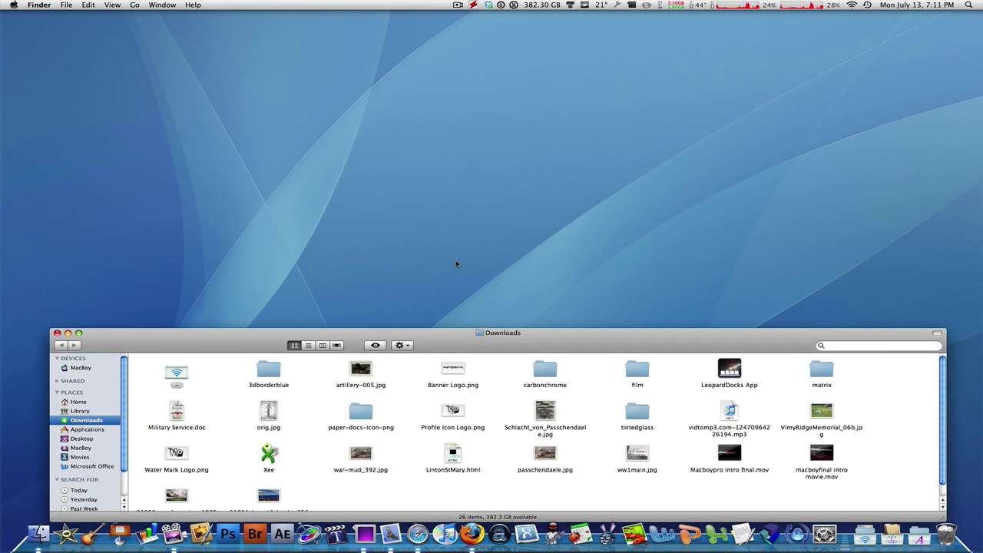
drag(500, 261, 401, 161)
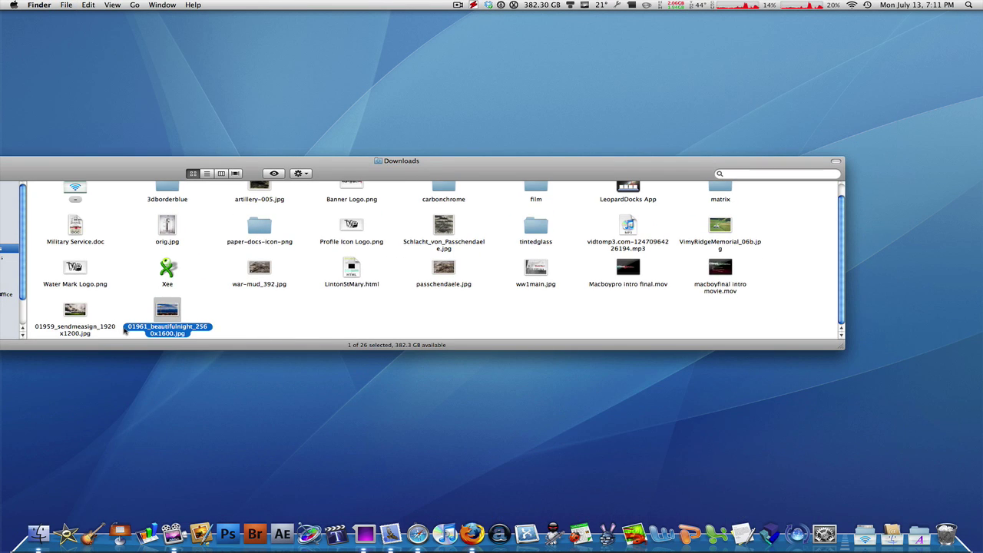
click(75, 311)
key(space)
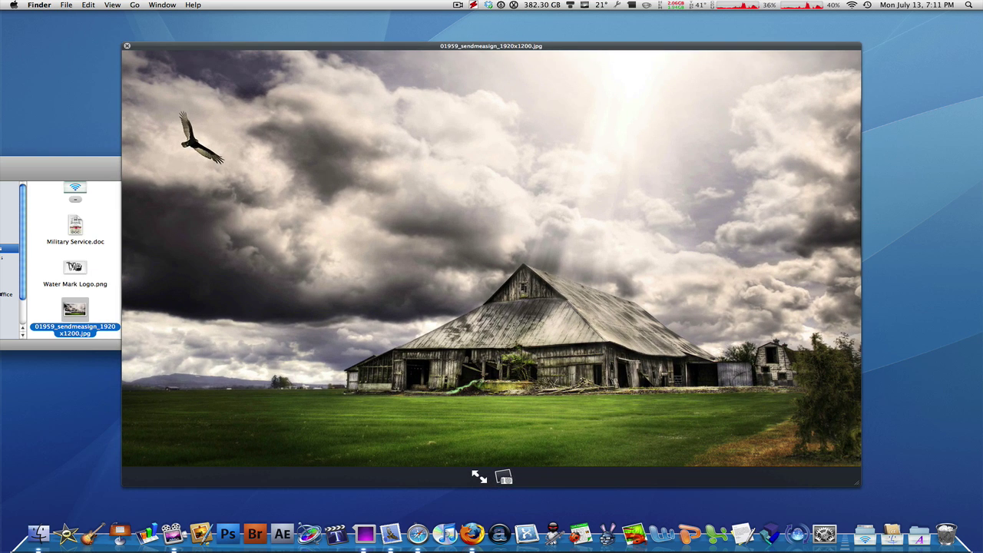
key(space)
click(324, 331)
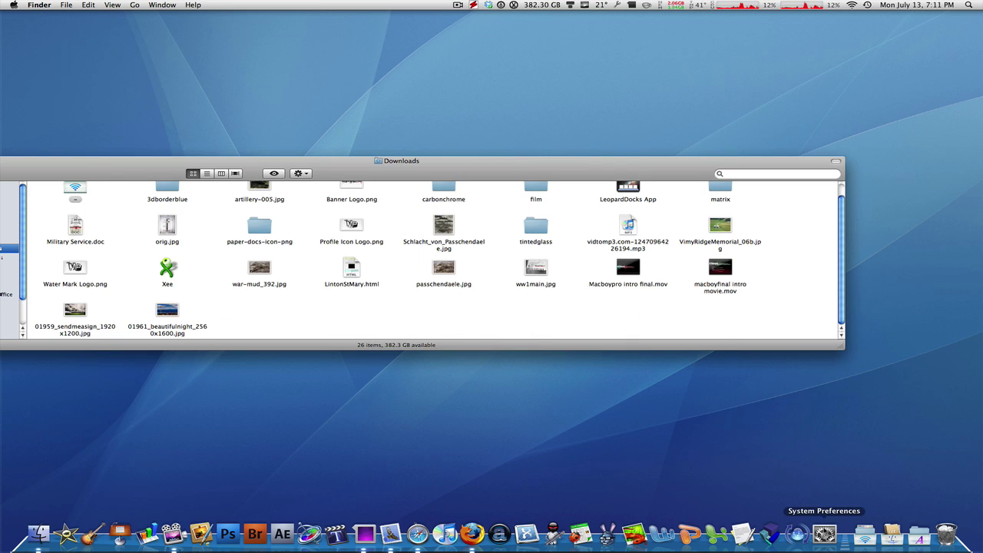
Briefly check Desktop & Screen Saver, quit it, and move the Downloads window up and right
click(824, 534)
click(361, 94)
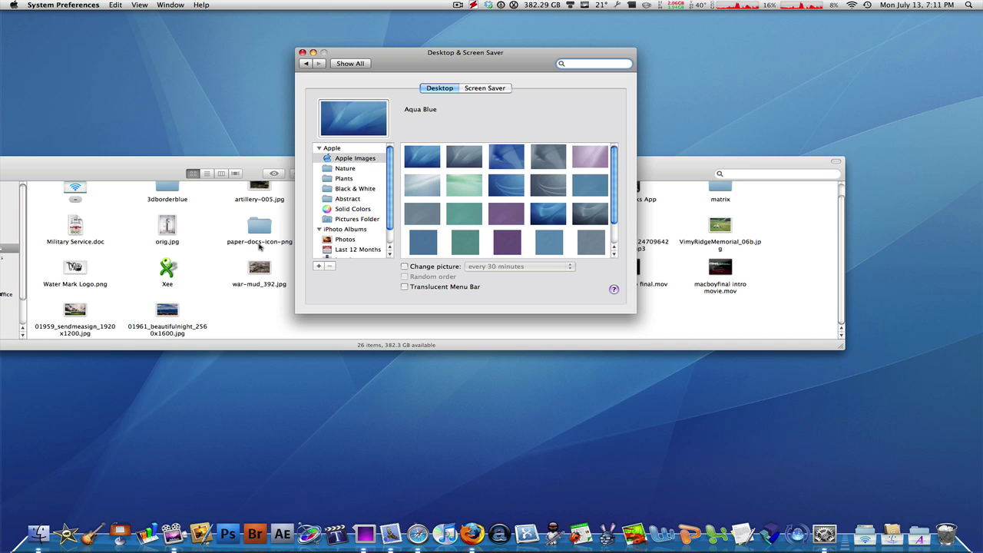
key(super+q)
mouse_move(422, 174)
mouse_down()
mouse_move(478, 157)
mouse_move(469, 149)
mouse_up()
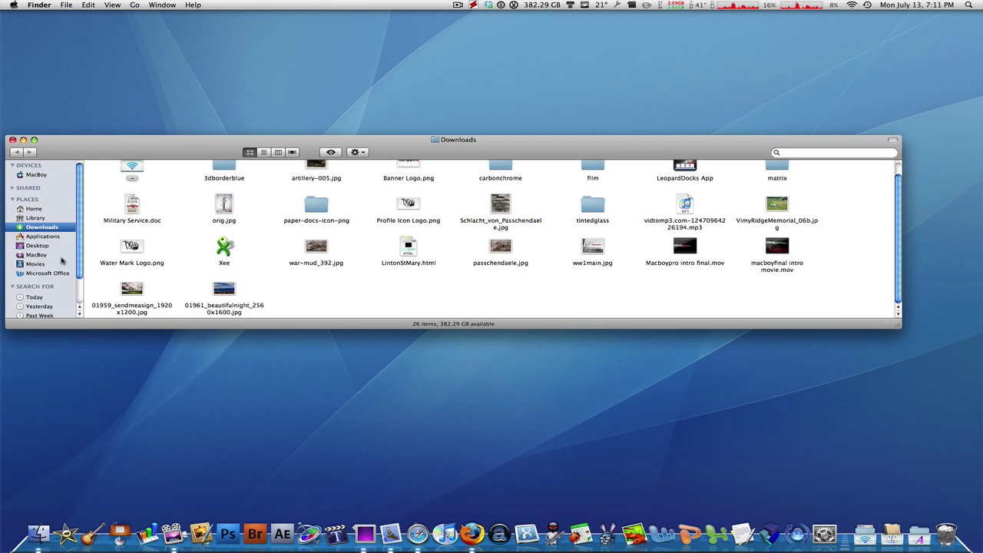
Open a shorter second Finder window at MacBoy > Library > Desktop Pictures
key(super+n)
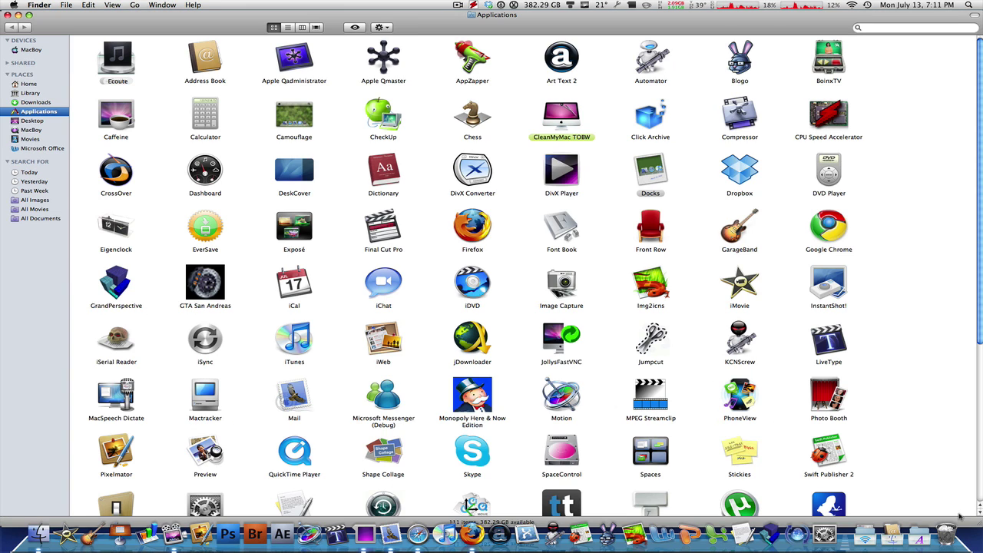
drag(979, 514, 978, 250)
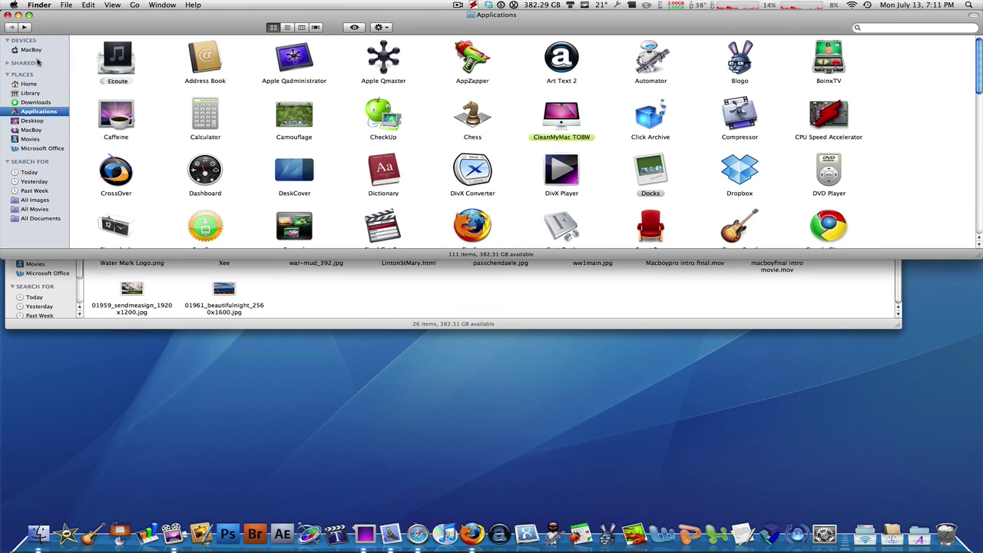
click(32, 50)
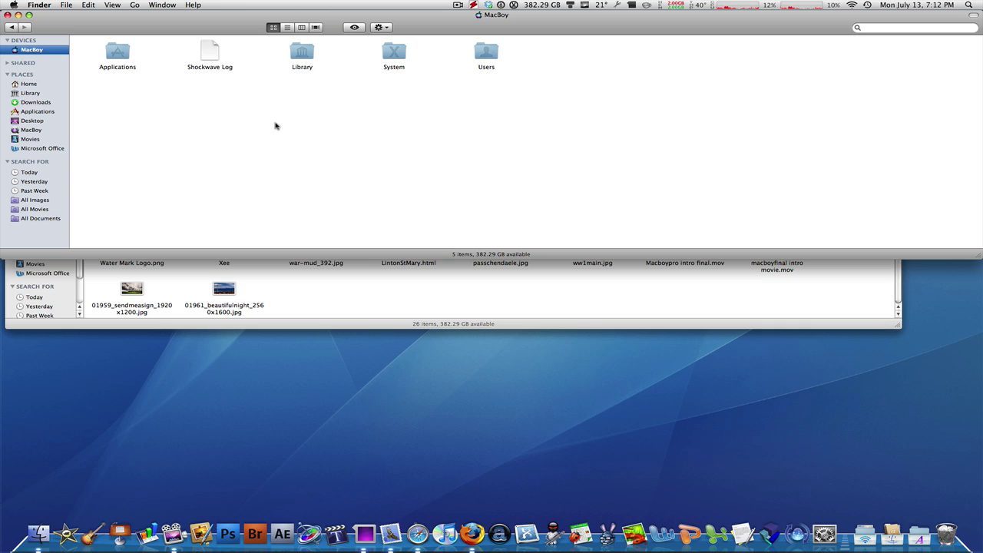
double_click(304, 53)
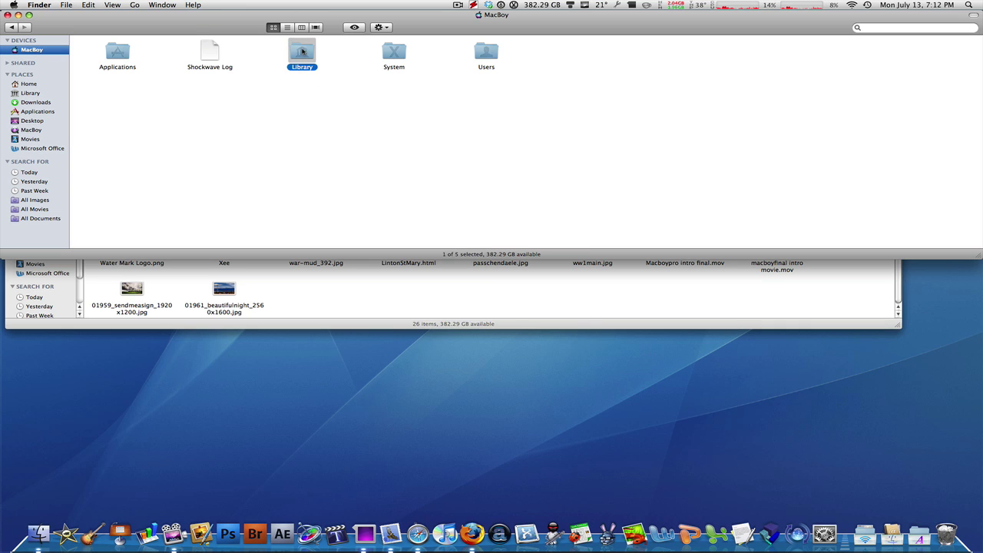
double_click(118, 99)
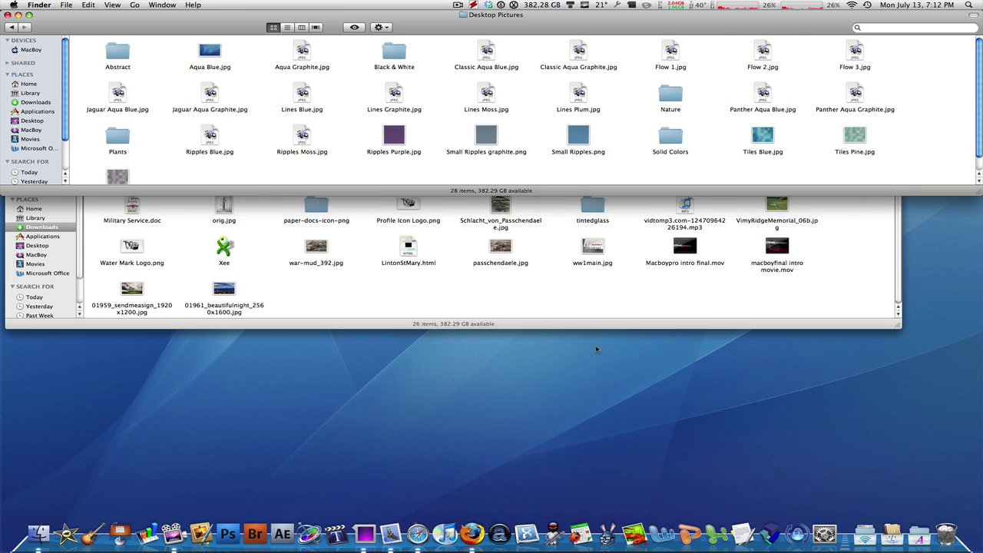
Drag 01959_sendmeasign_1920x1200.jpg from Downloads into Desktop Pictures and close that window
click(320, 296)
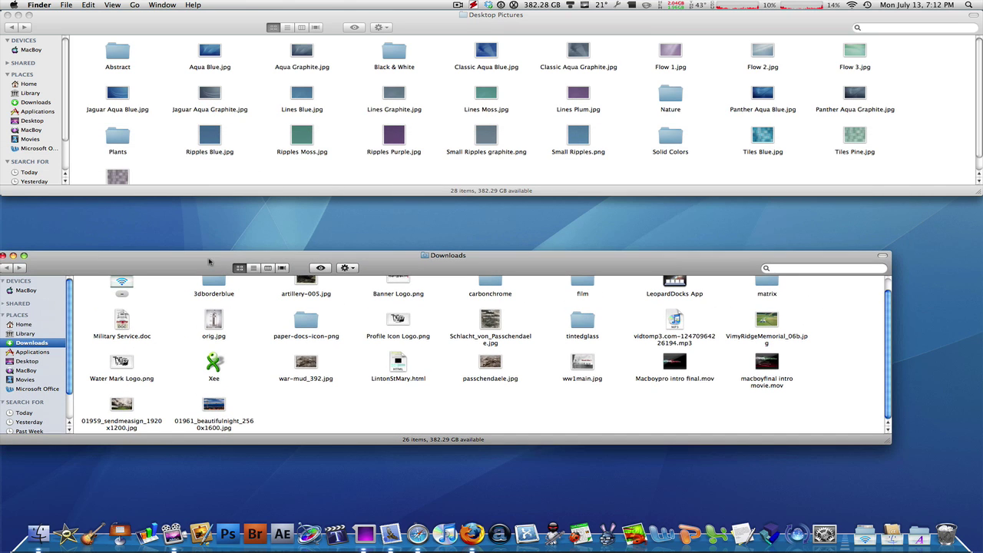
drag(234, 144, 224, 260)
mouse_move(121, 406)
mouse_down()
mouse_move(299, 135)
mouse_move(279, 123)
mouse_up()
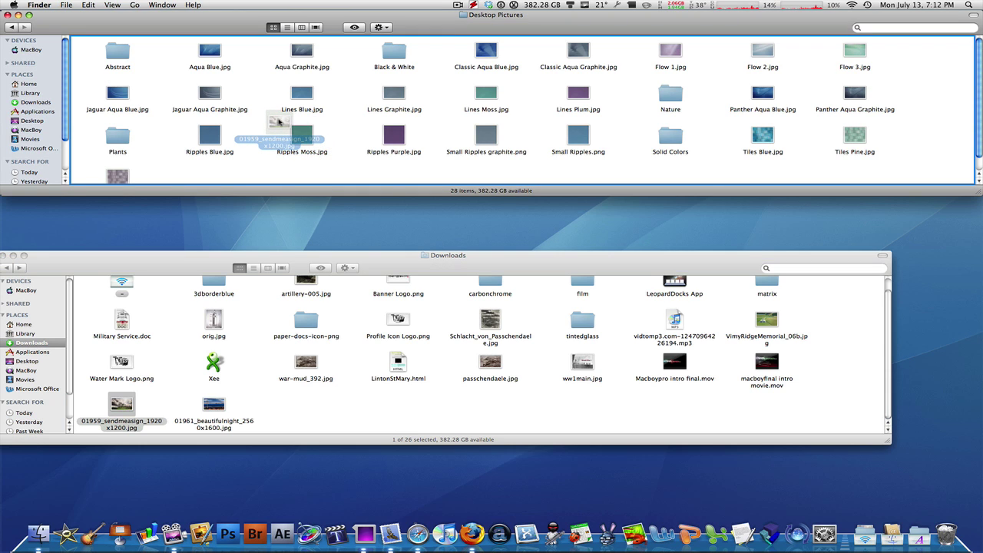
mouse_move(279, 122)
mouse_down()
mouse_move(123, 52)
mouse_move(286, 43)
mouse_move(323, 67)
mouse_move(123, 132)
mouse_move(799, 100)
mouse_move(680, 137)
mouse_move(314, 174)
mouse_move(339, 117)
mouse_up()
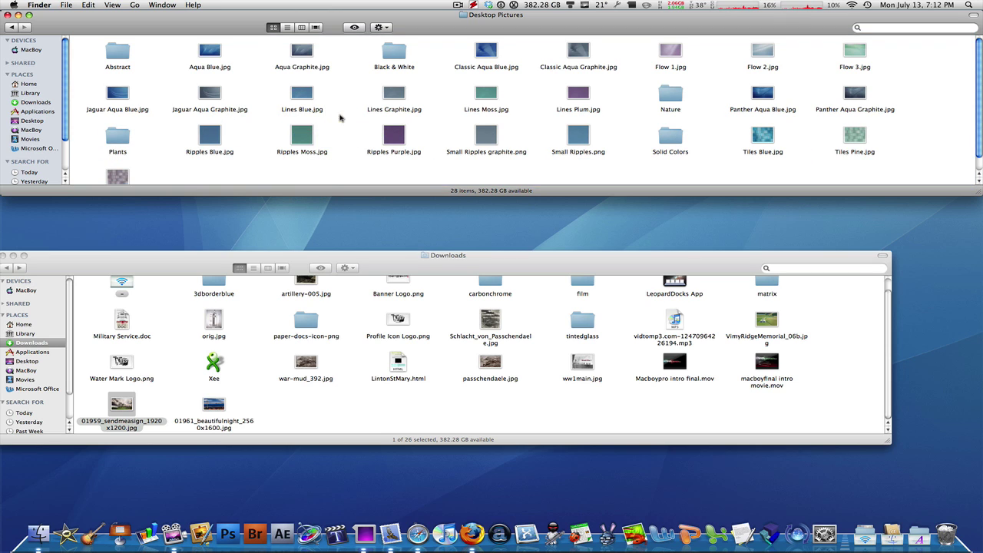
key(super+w)
key(super+w)
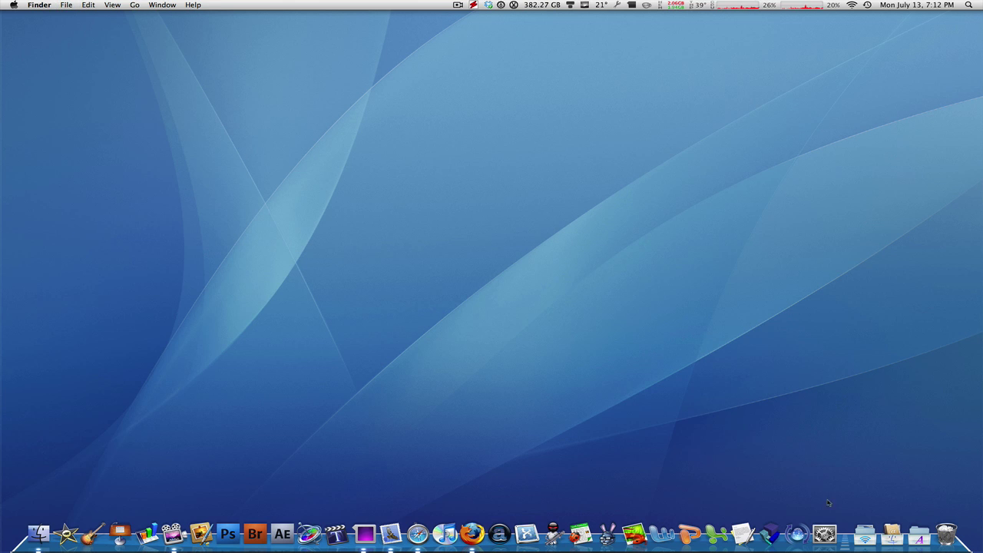
Pick the 01959_sendmeasign barn thumbnail in Desktop & Screen Saver and quit System Preferences
click(824, 530)
click(355, 114)
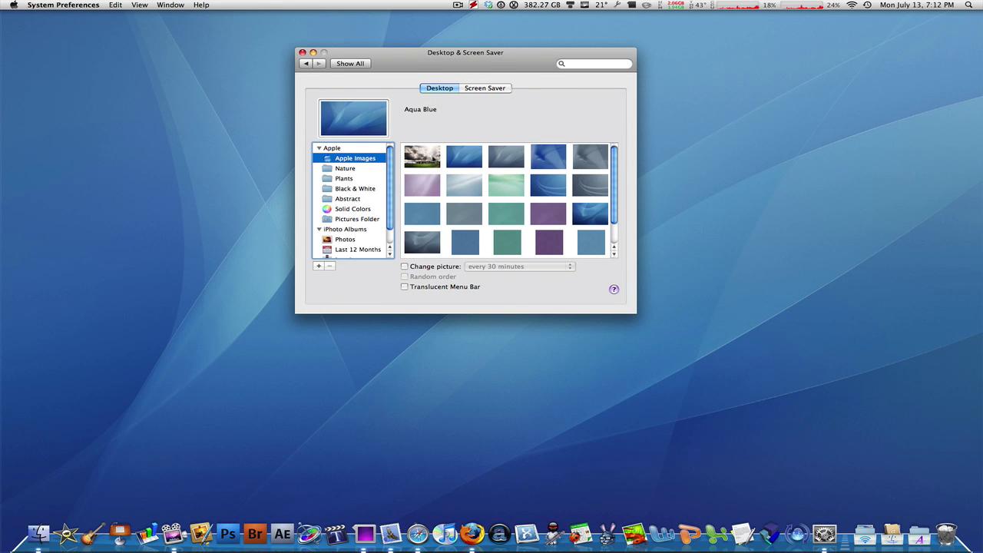
click(433, 159)
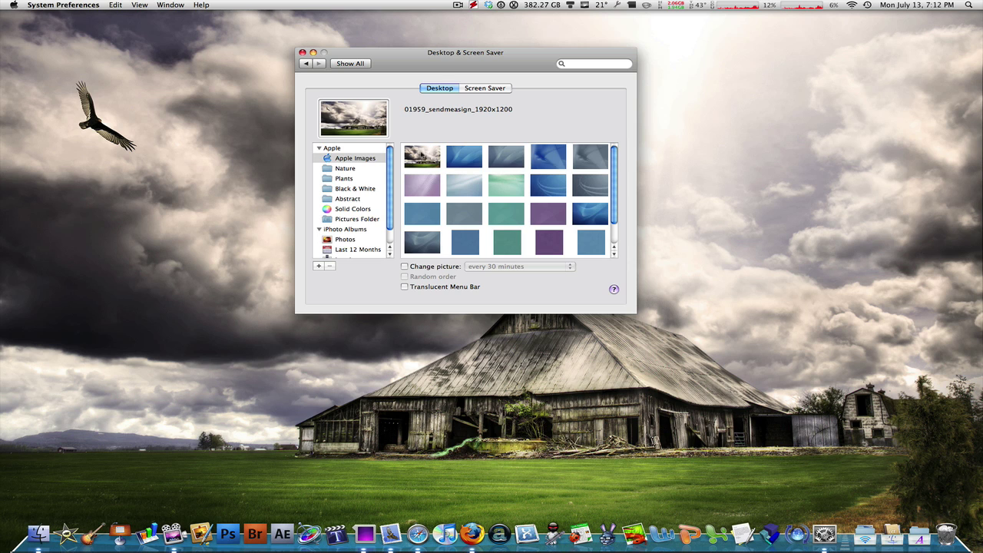
key(super+q)
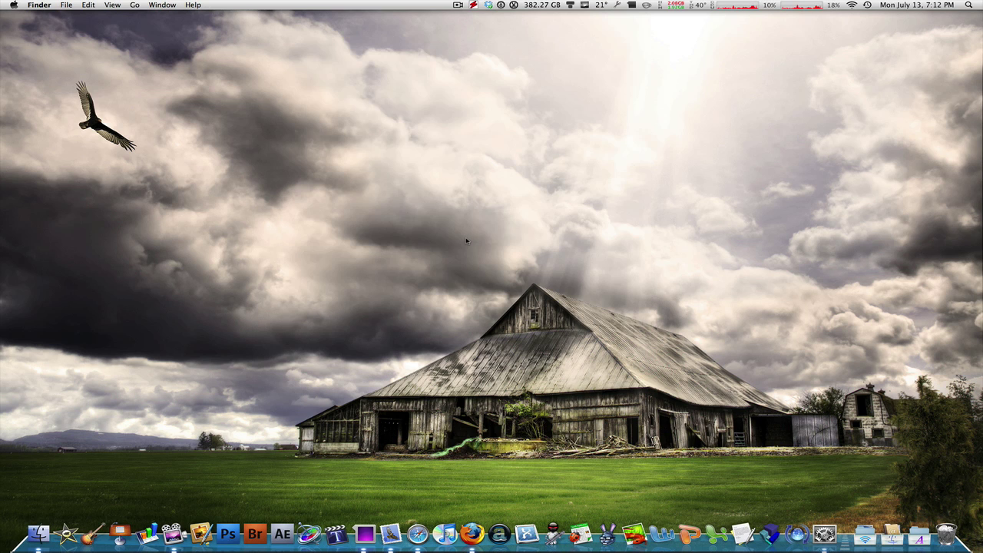